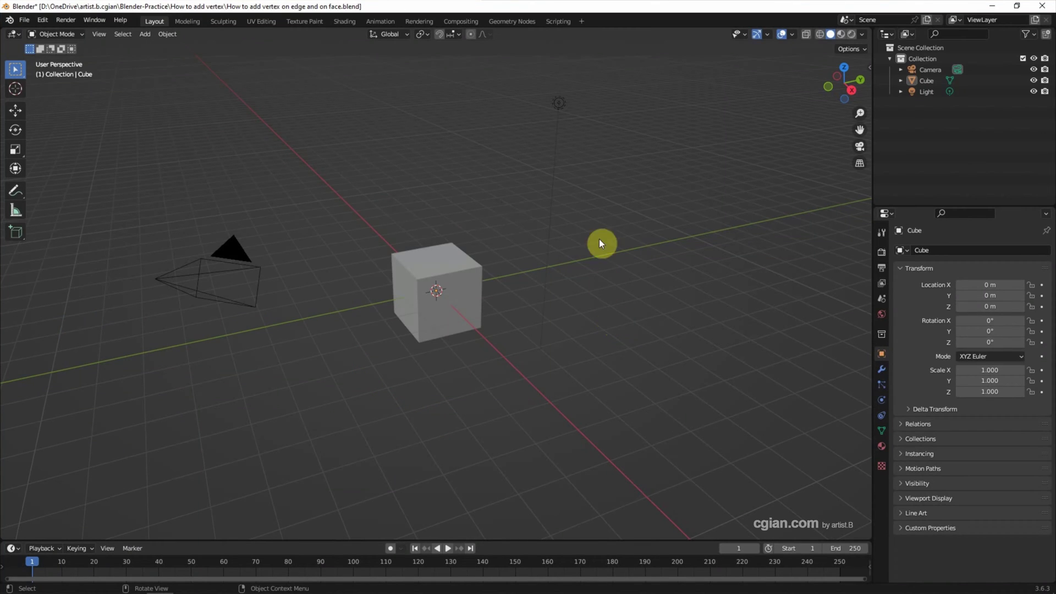
- Delete the Light and Camera together, then select the Cube
left_click(505, 143)
left_click_drag(297, 216, 163, 308, "shift")
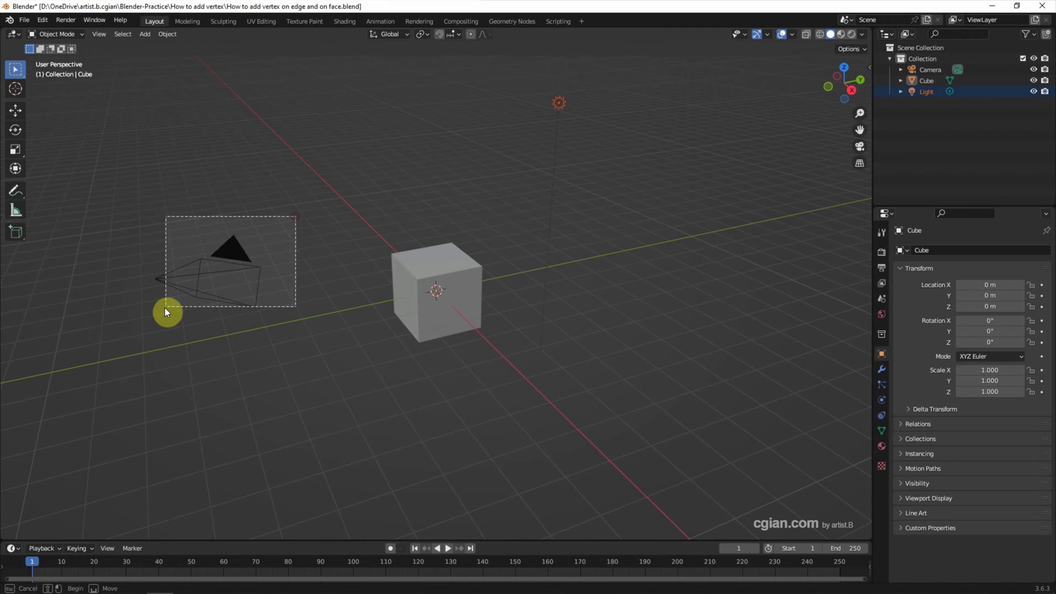
key("Delete")
key("a")
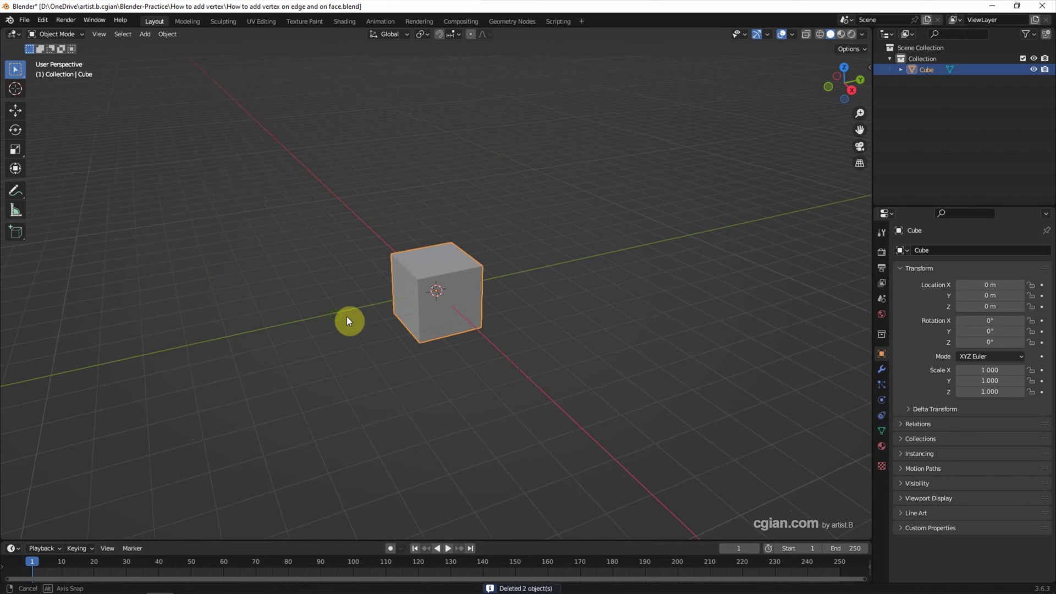
scroll(346, 316, "up", 3)
scroll(366, 309, "up", 2)
scroll(297, 301, "up", 2)
scroll(241, 293, "up", 2)
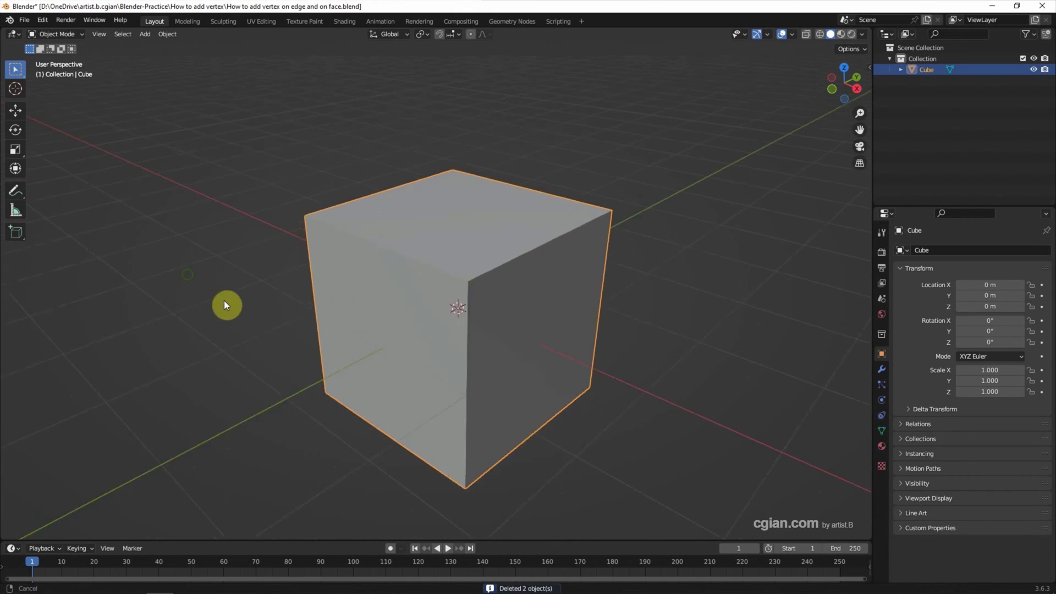
scroll(227, 297, "up", 3)
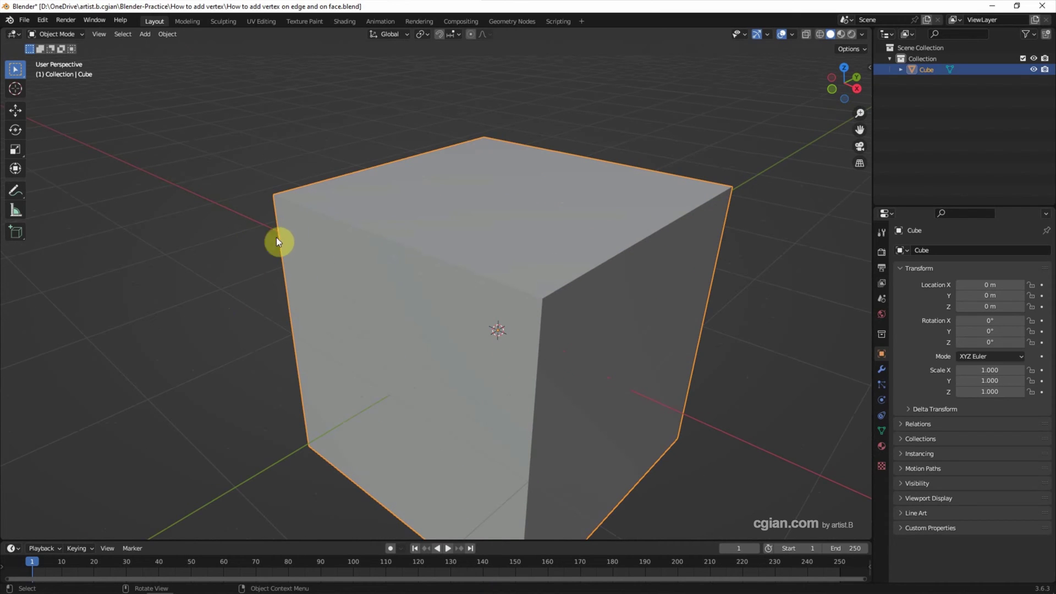
- Enter Edit Mode, clear the selection, and box-select the two front top edge vertices
left_click(52, 34)
left_click(54, 58)
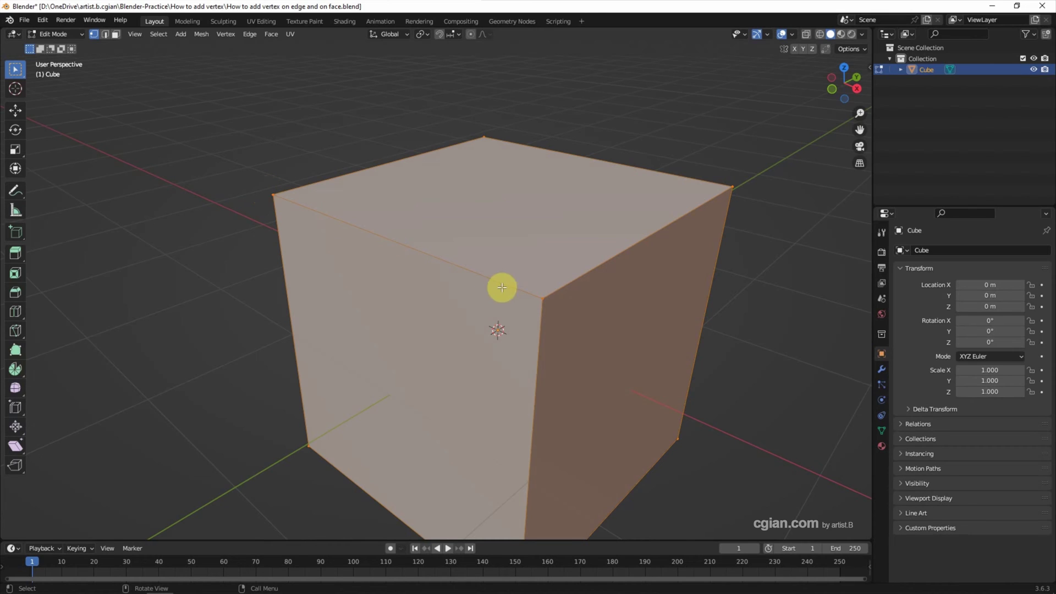
left_click(271, 195)
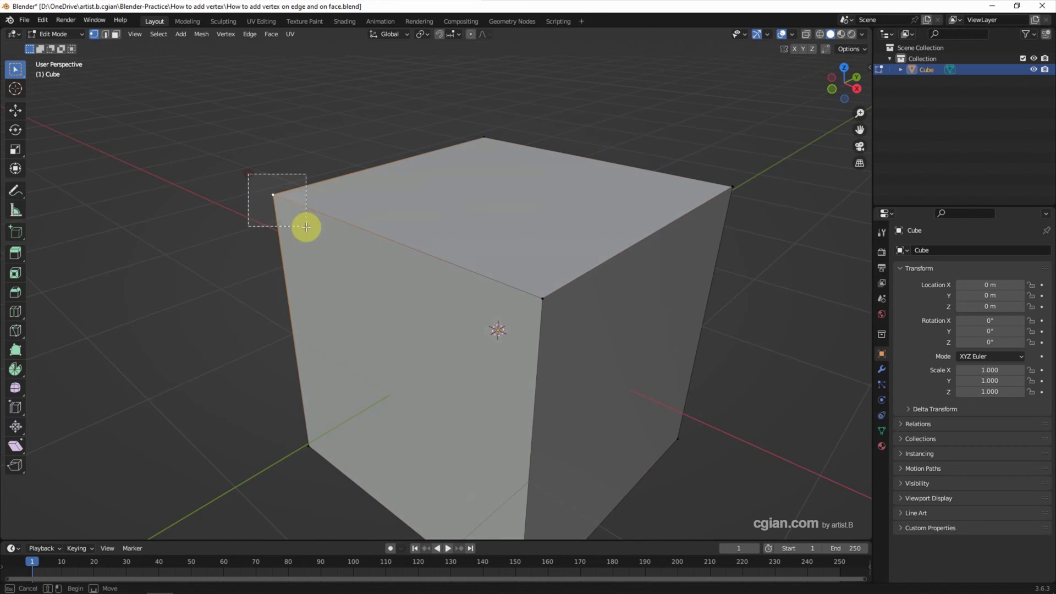
left_click_drag(256, 177, 307, 224)
left_click_drag(517, 306, 568, 285)
- Subdivide the selected front top edge and expand the Subdivide settings
right_click(379, 244)
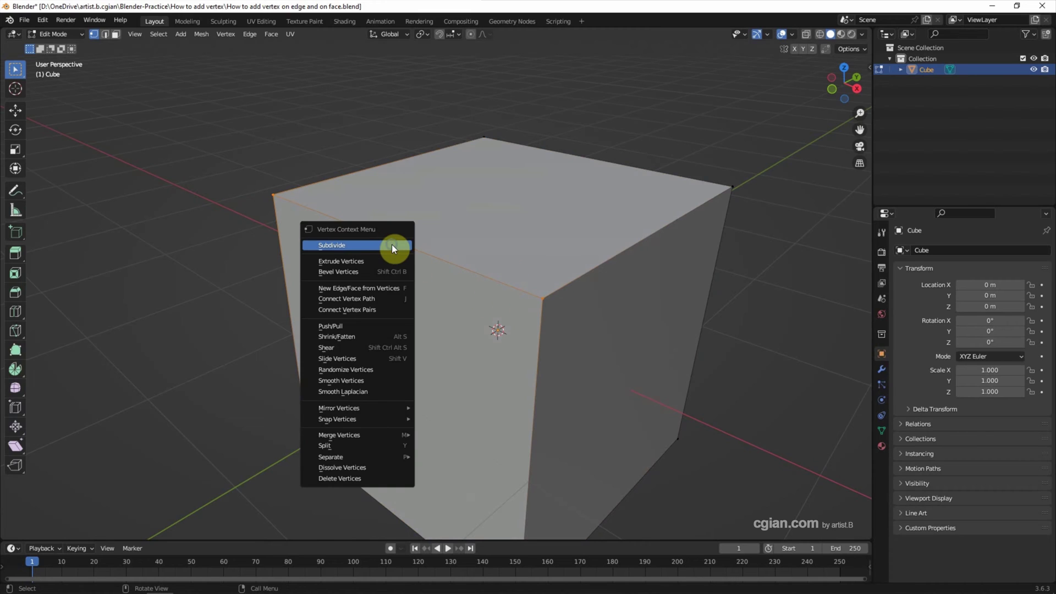
left_click(387, 246)
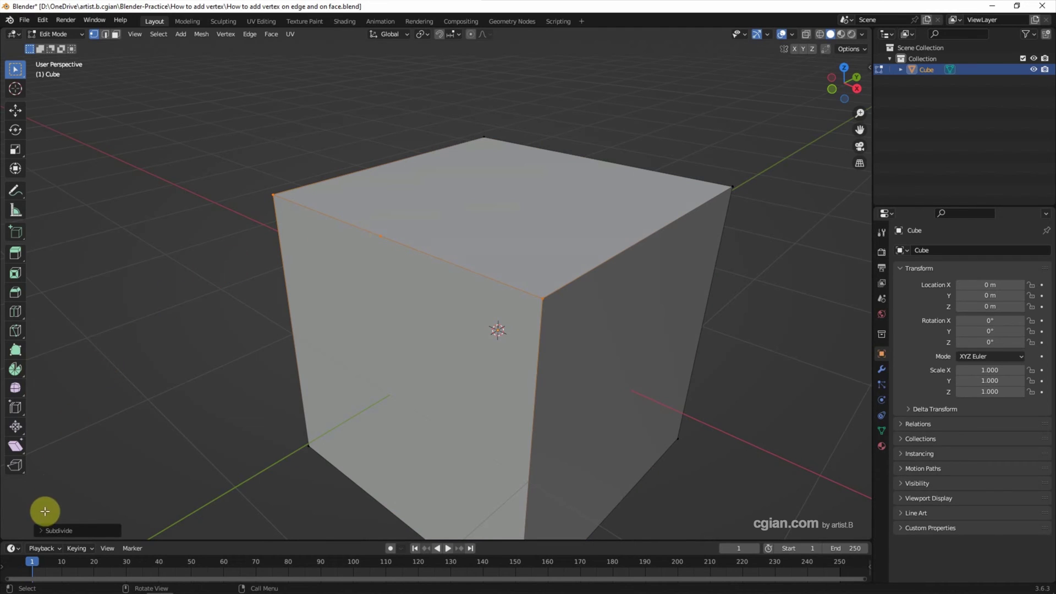
left_click(41, 531)
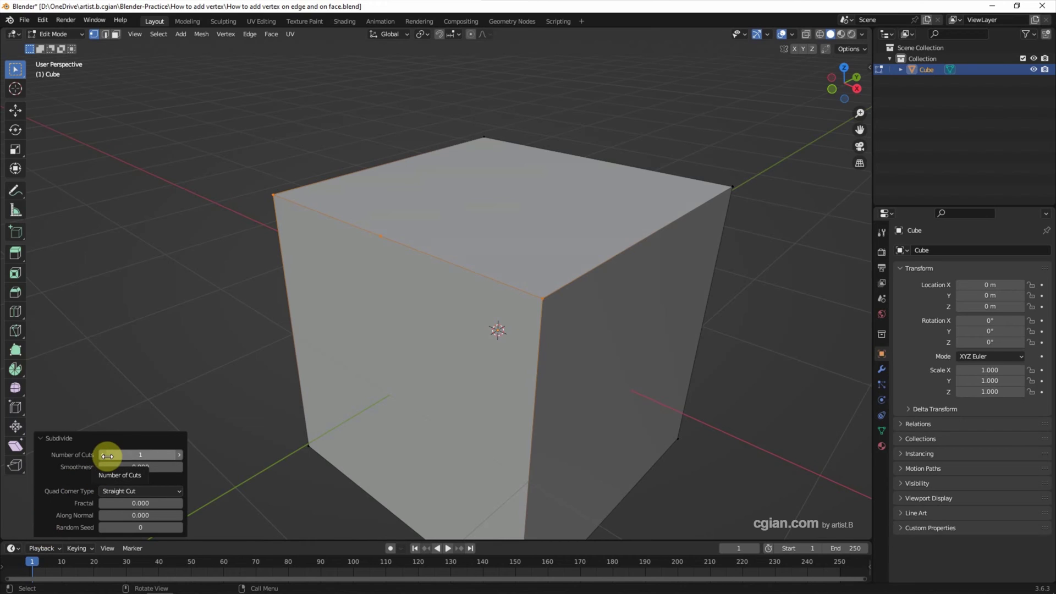
- Try higher cut counts, return Number of Cuts to 1, and select the new midpoint vertex
left_click(181, 454)
left_click(181, 454)
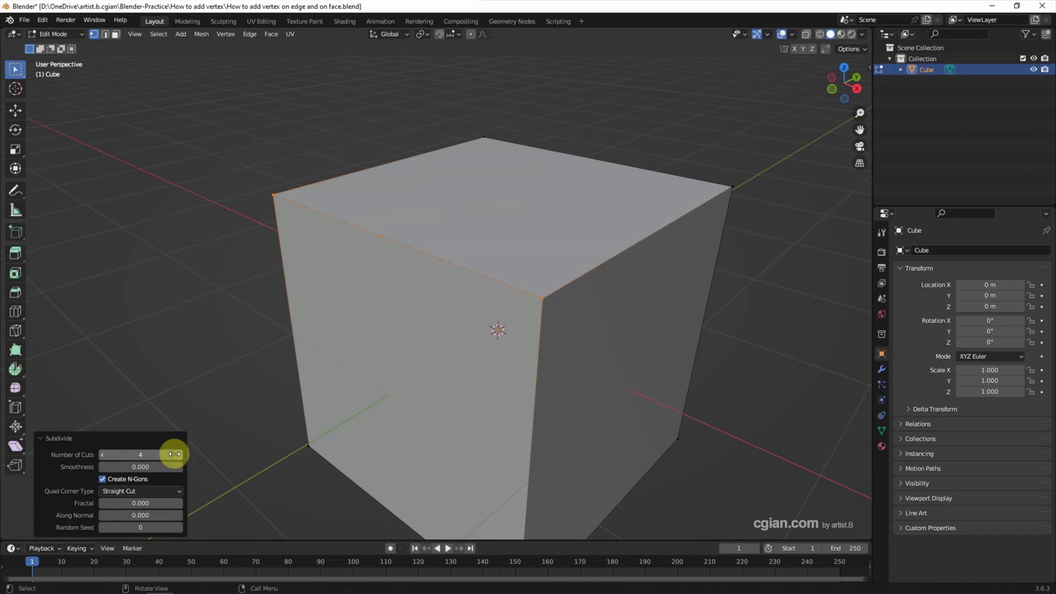
left_click(103, 457)
left_click(103, 457)
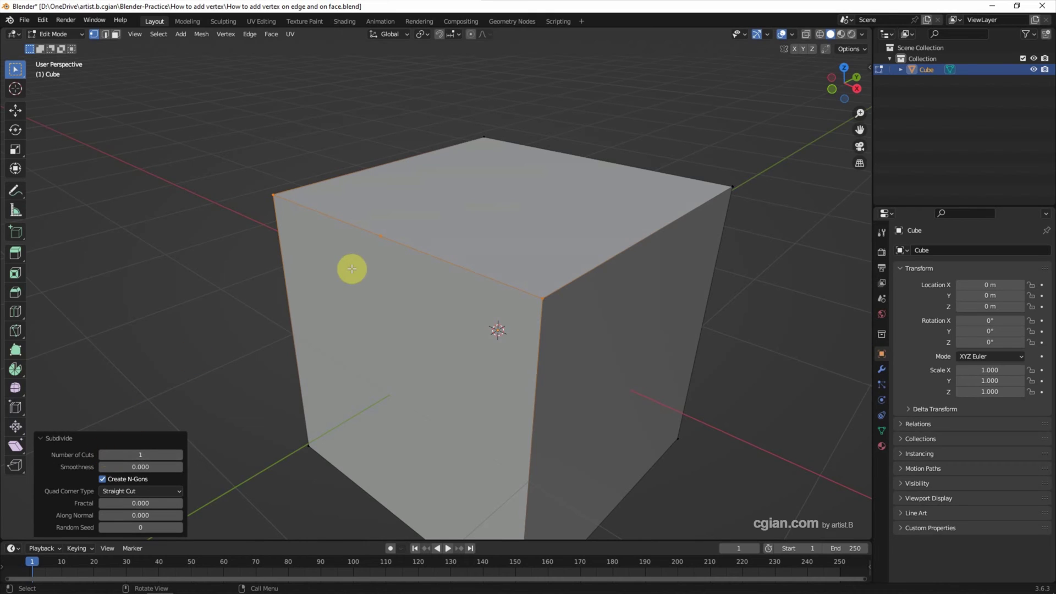
left_click_drag(355, 264, 404, 230)
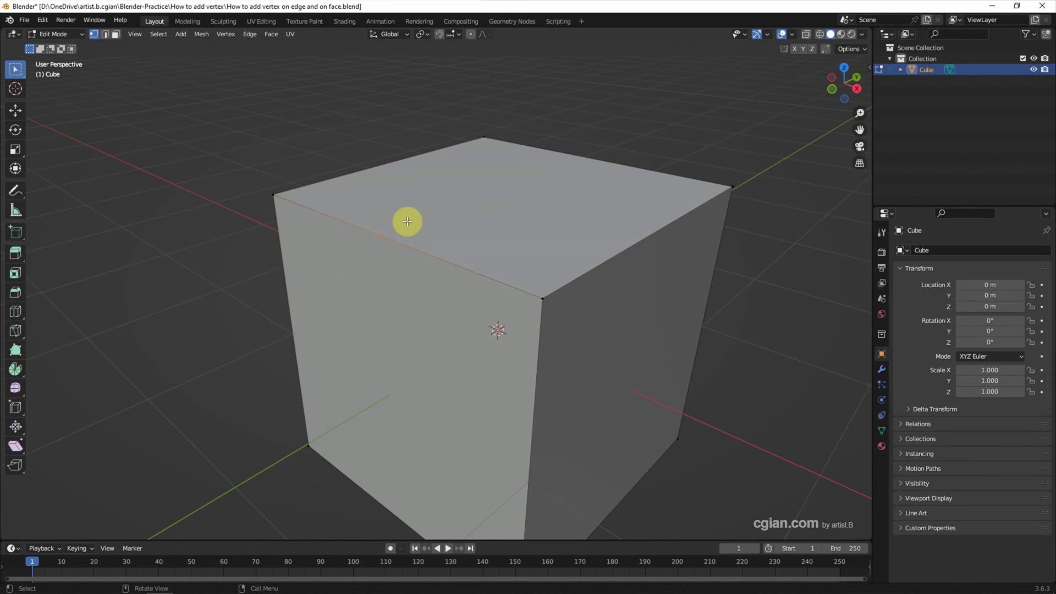
key("g")
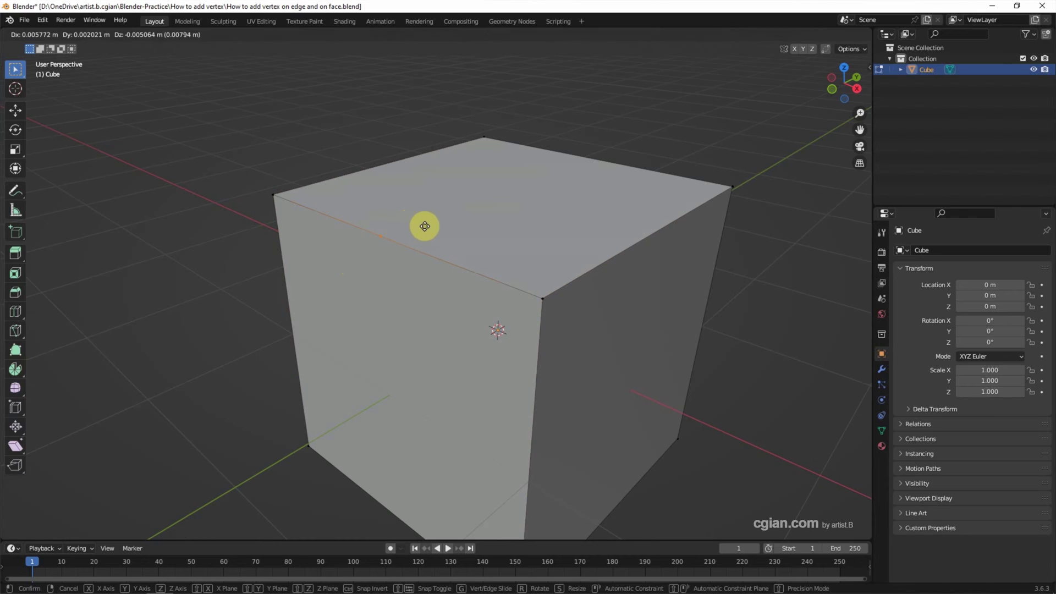
left_click(446, 242)
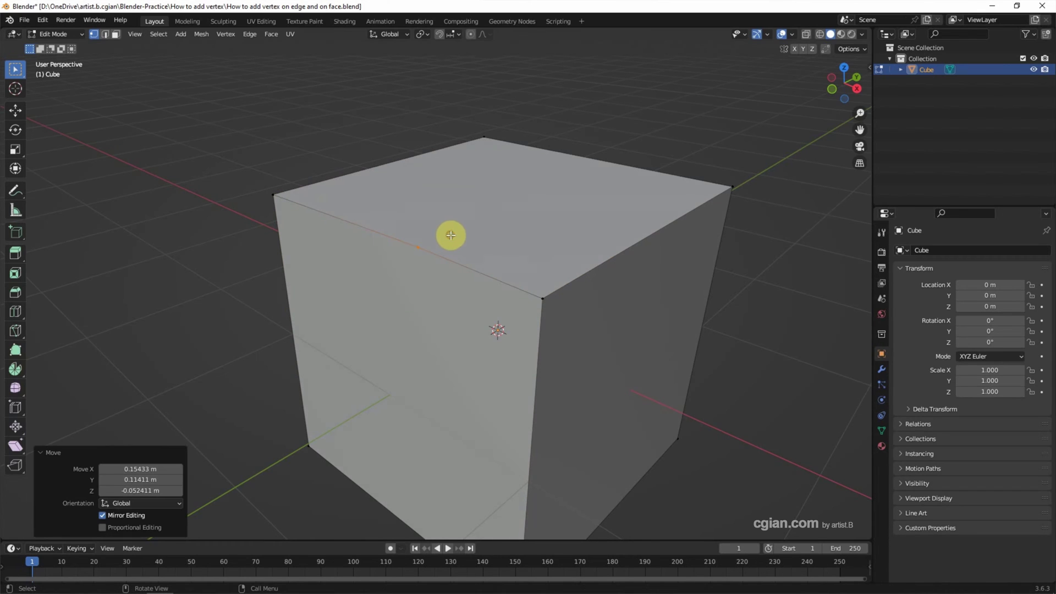
left_click(16, 110)
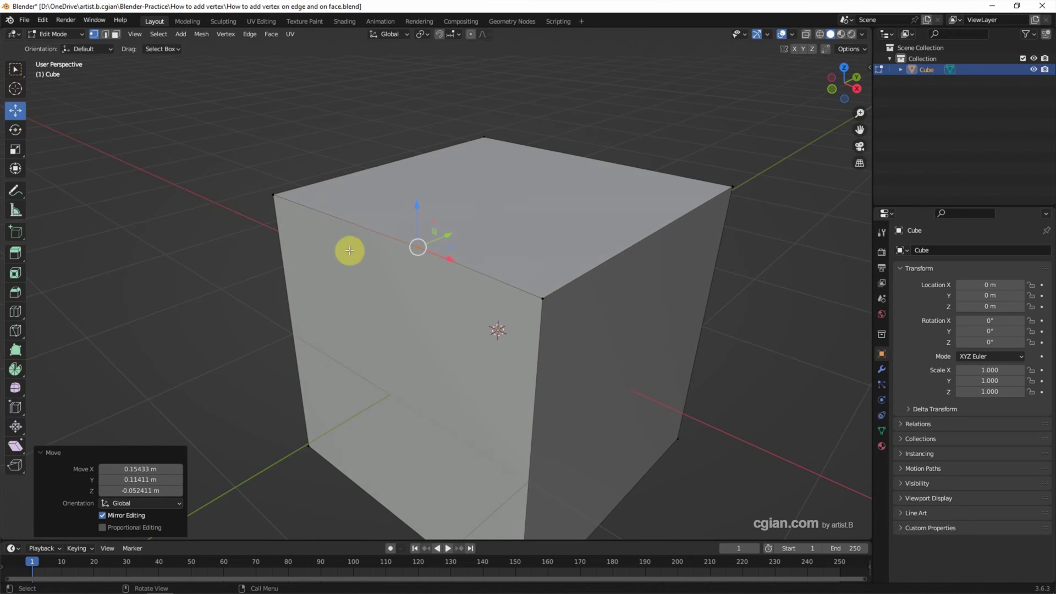
left_click_drag(449, 258, 458, 255)
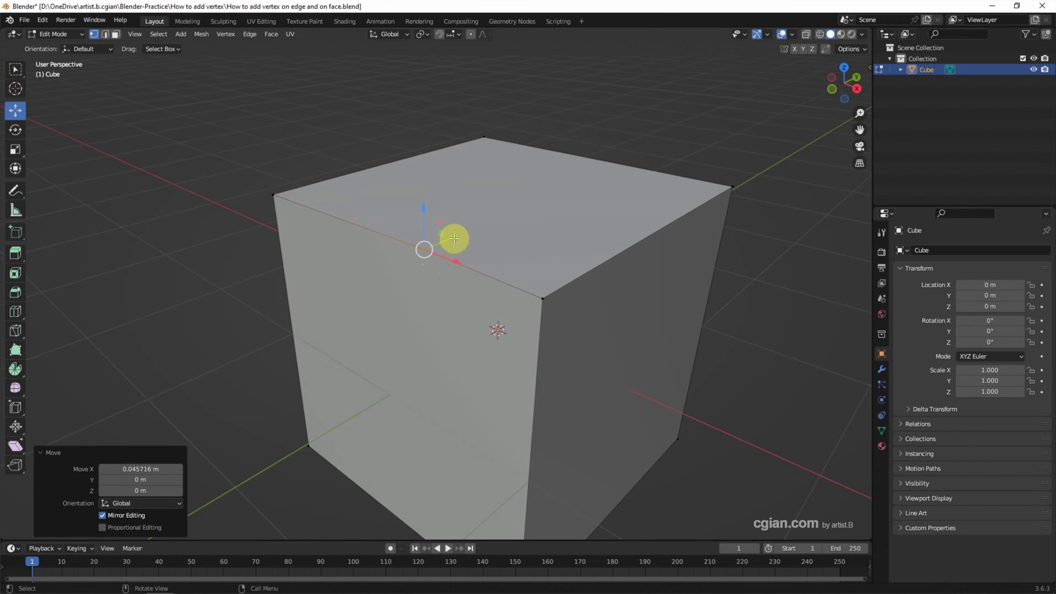
key("ctrl+z")
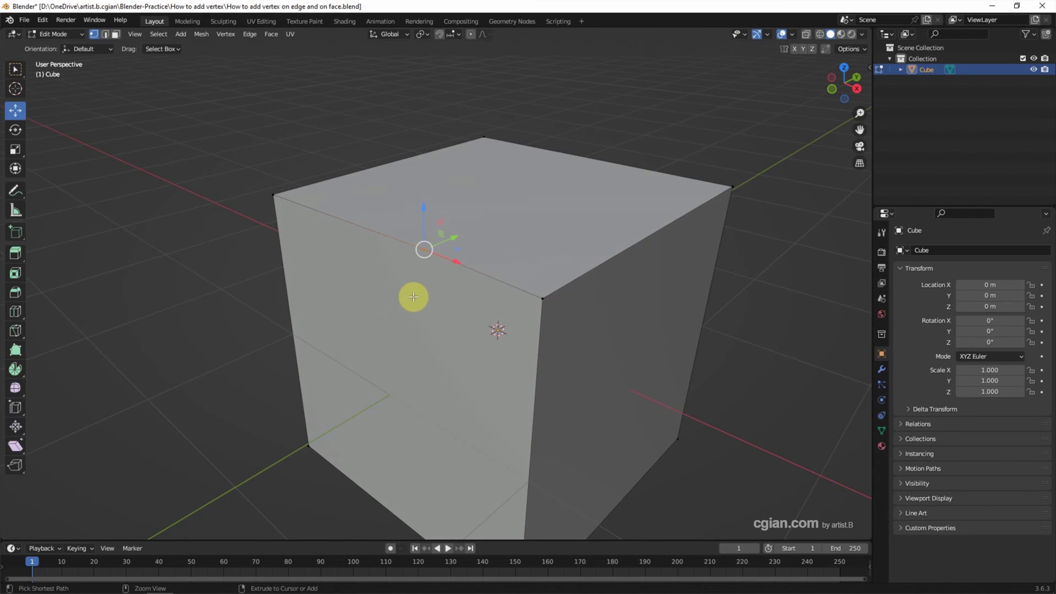
key("ctrl+z")
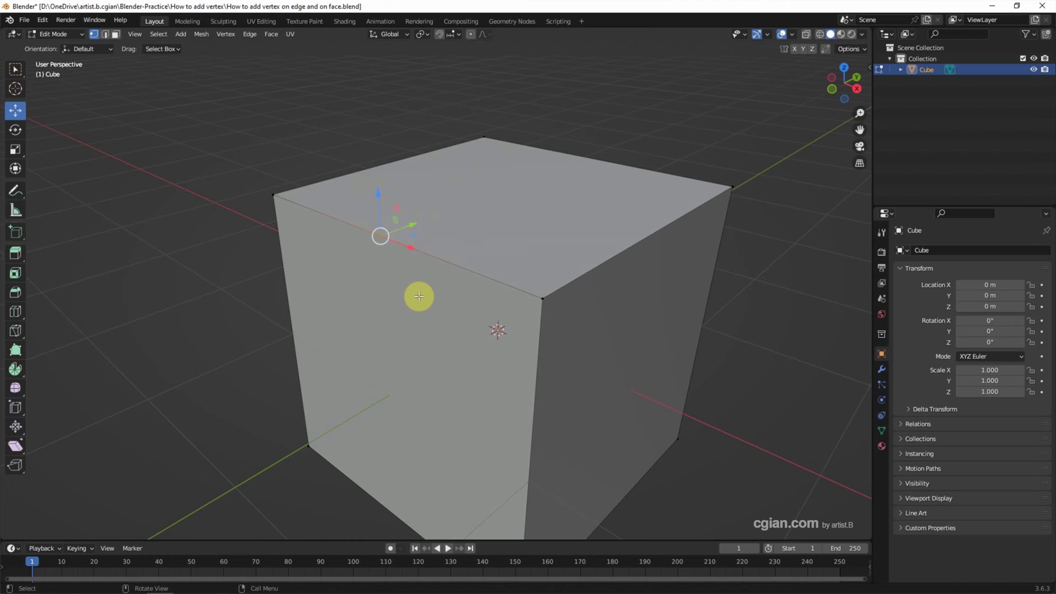
left_click(16, 70)
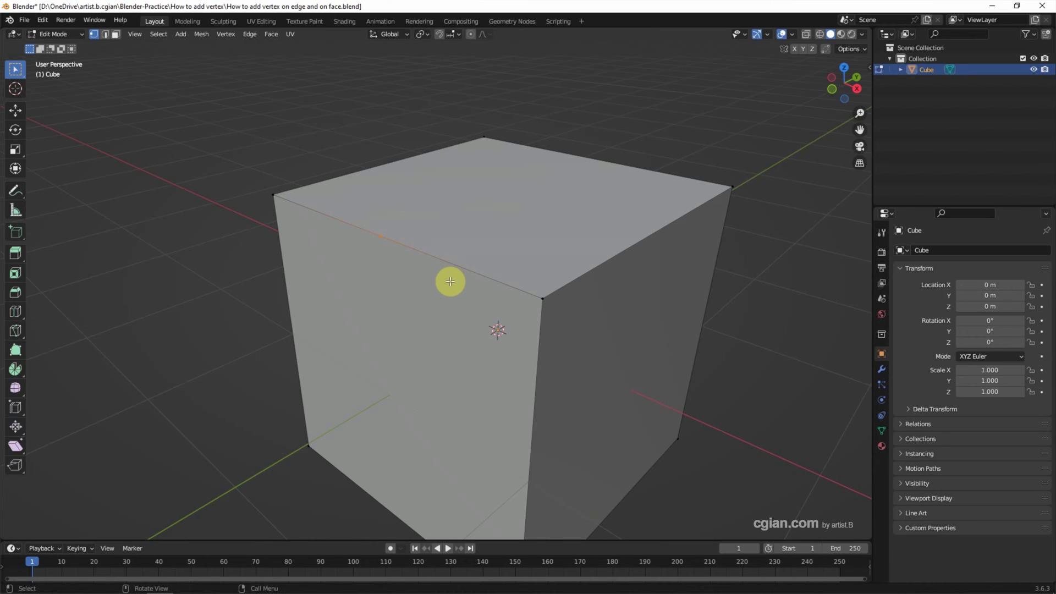
- Slide the new vertex along the top edge with Vertex Slide
left_click(222, 34)
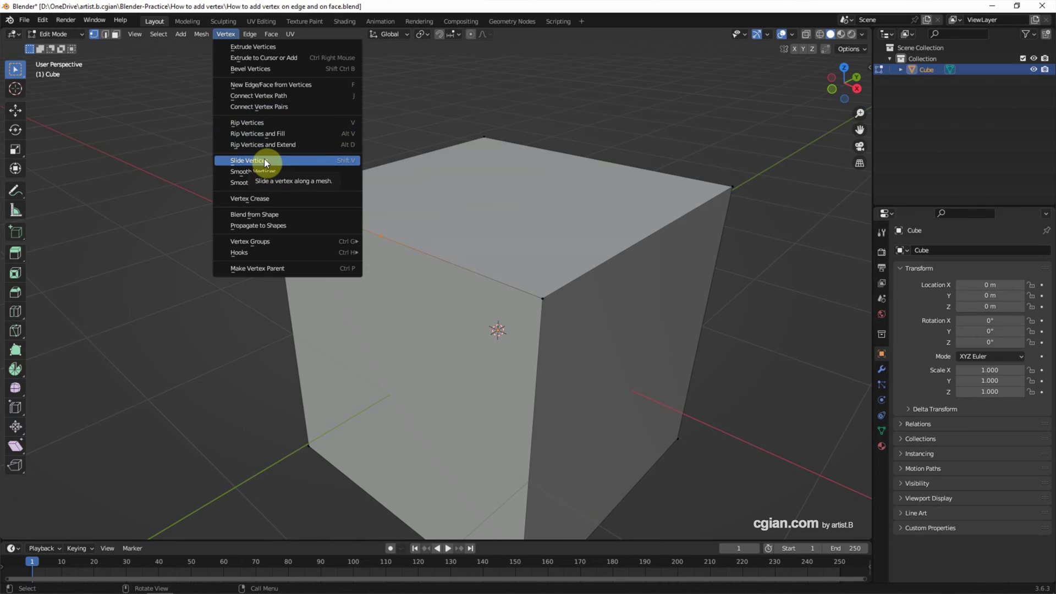
left_click(339, 159)
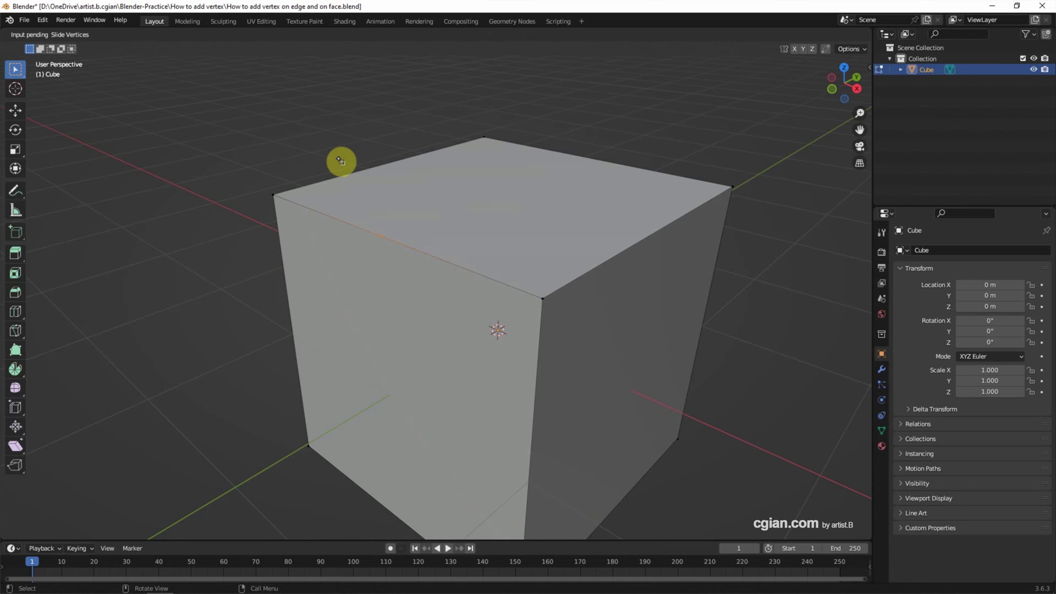
left_click_drag(326, 223, 375, 235)
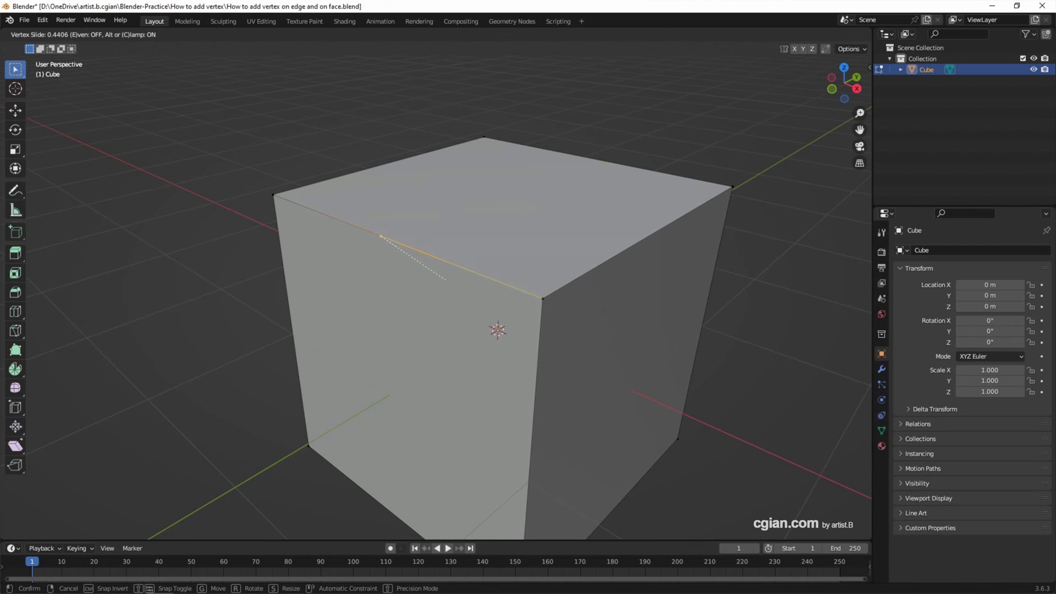
left_click(441, 309)
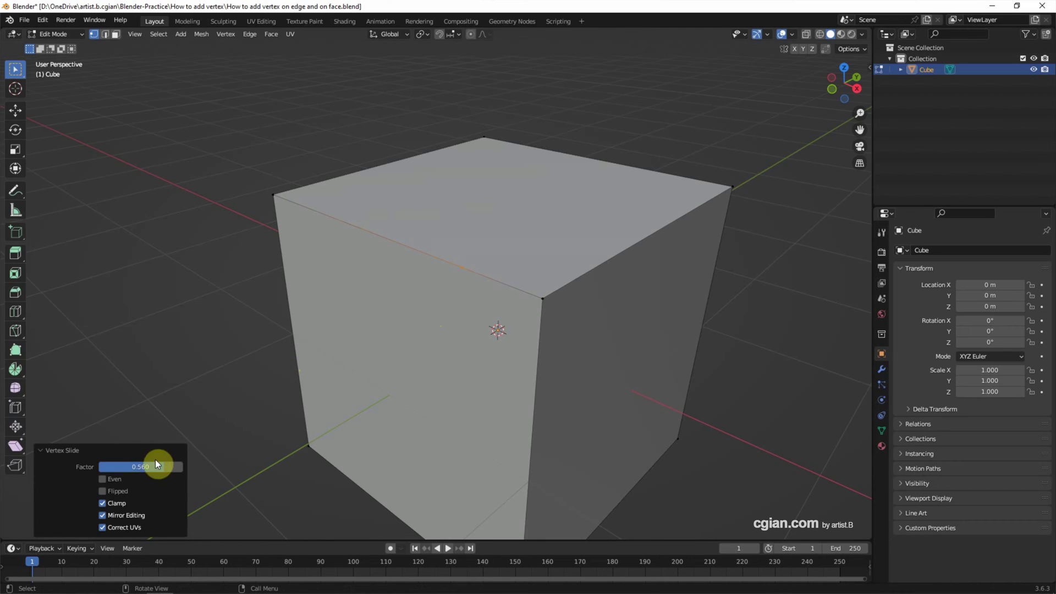
- Reset the Vertex Slide factor to 0 and select all geometry
left_click_drag(157, 466, 178, 467)
type("0")
key("Return")
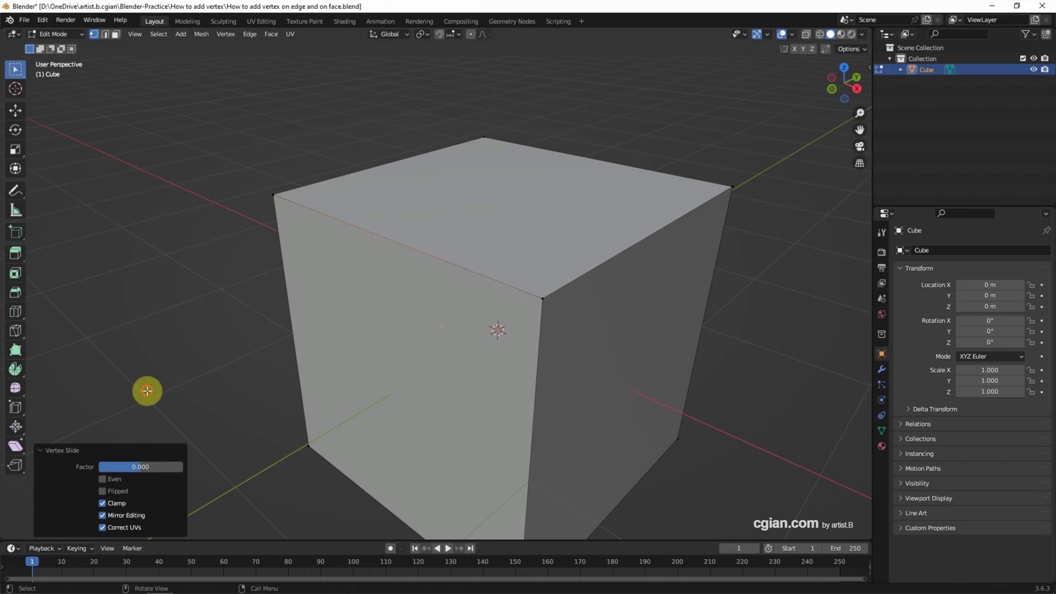
left_click(147, 389)
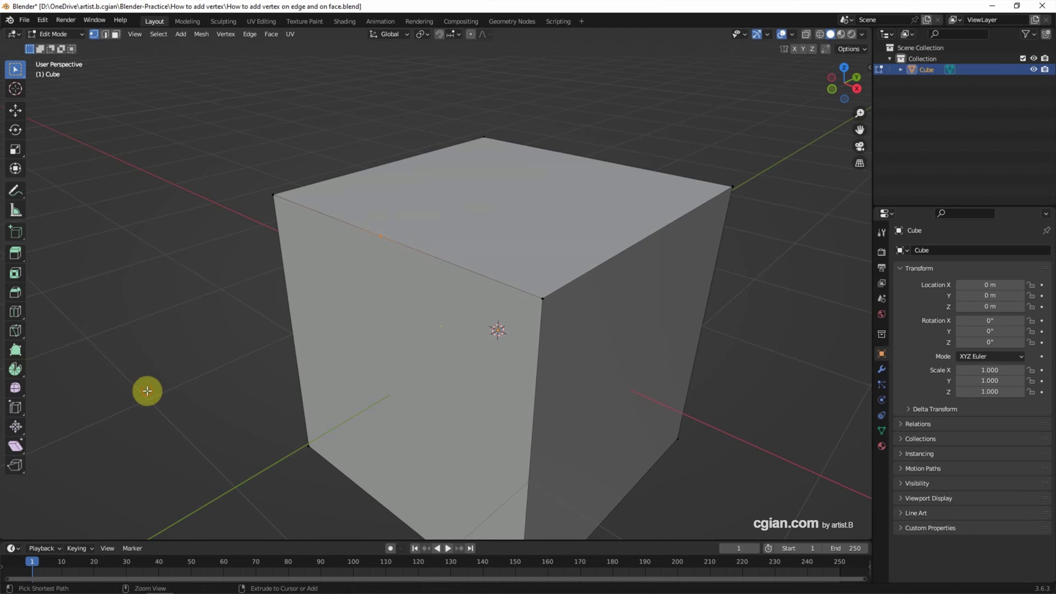
key("a")
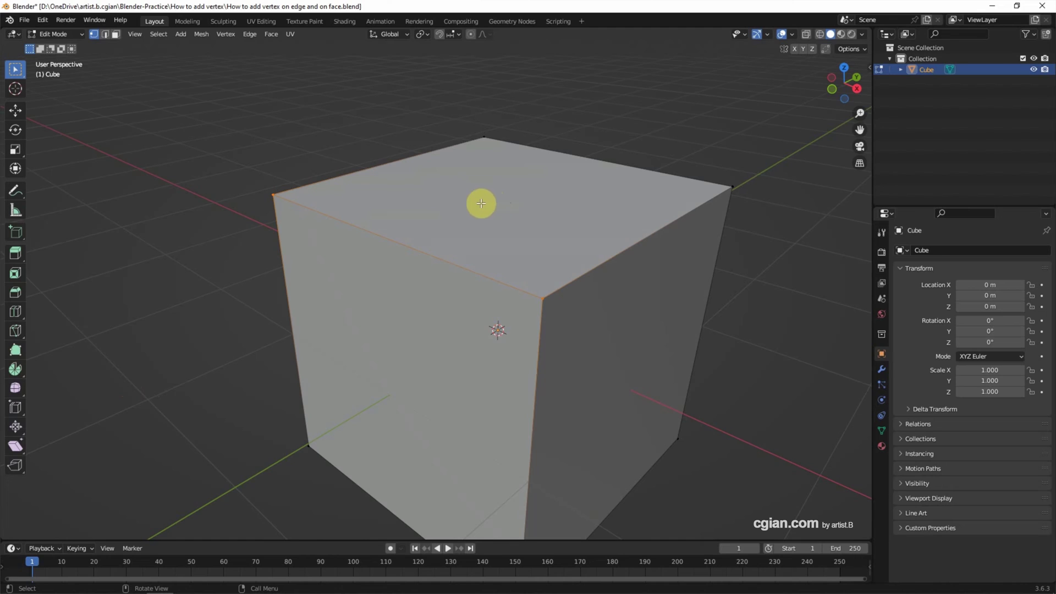
- Poke the top face with Poke Faces, then select its new centre vertex
left_click(115, 34)
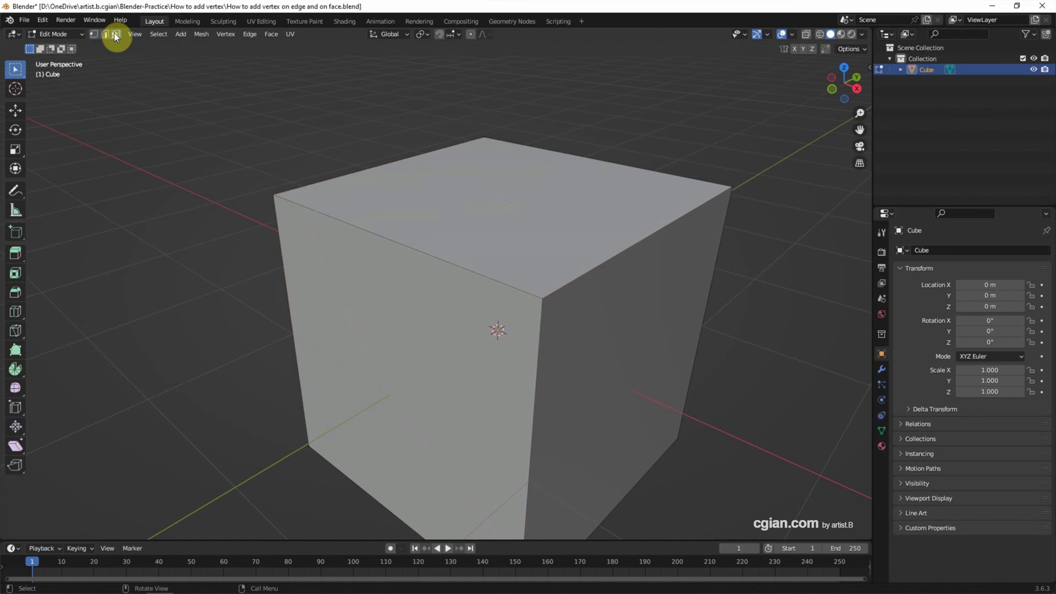
left_click(498, 204)
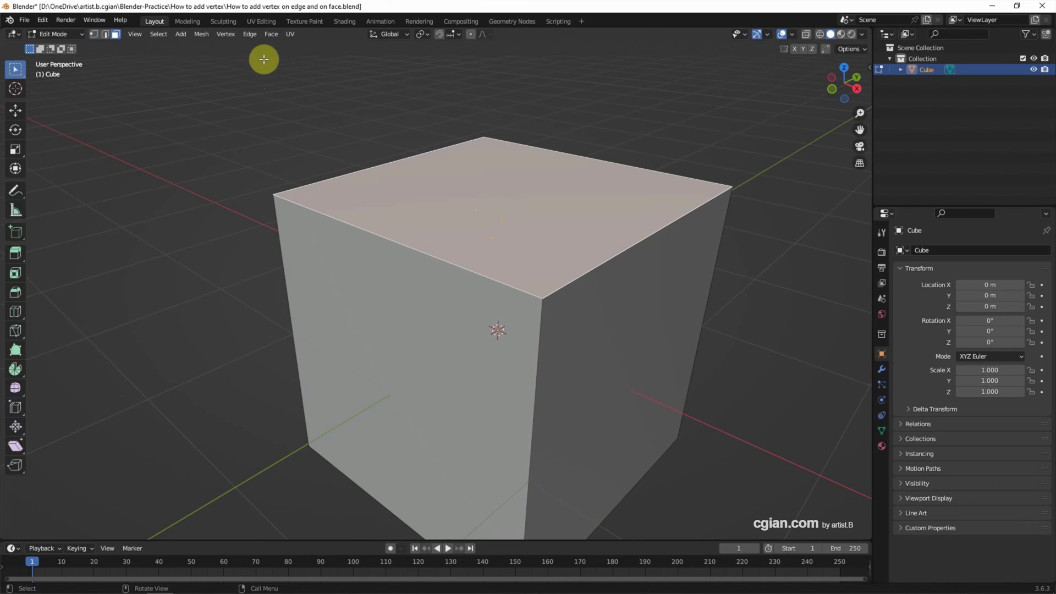
left_click(271, 36)
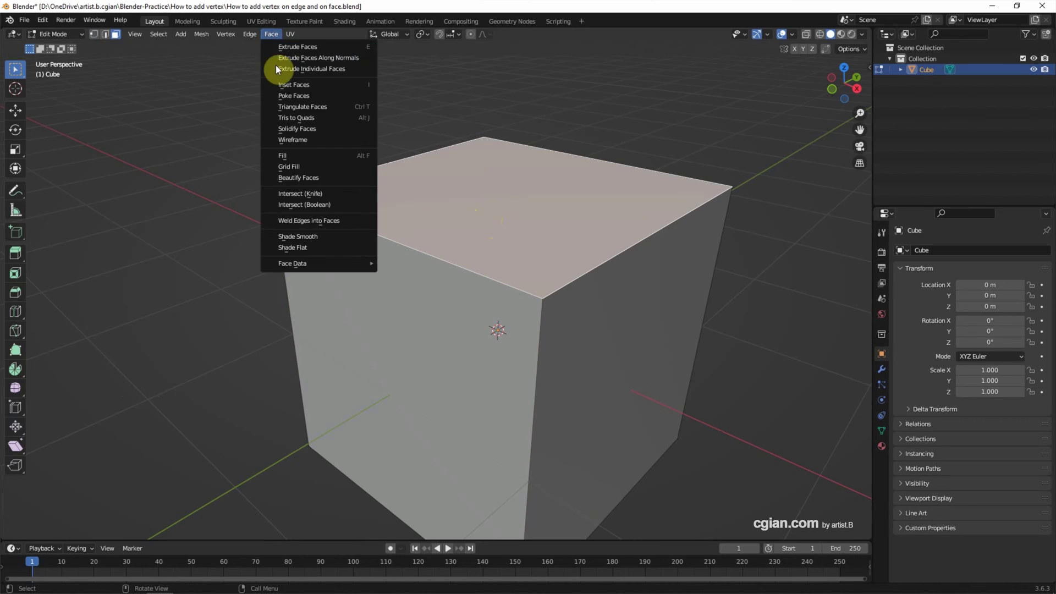
left_click(318, 97)
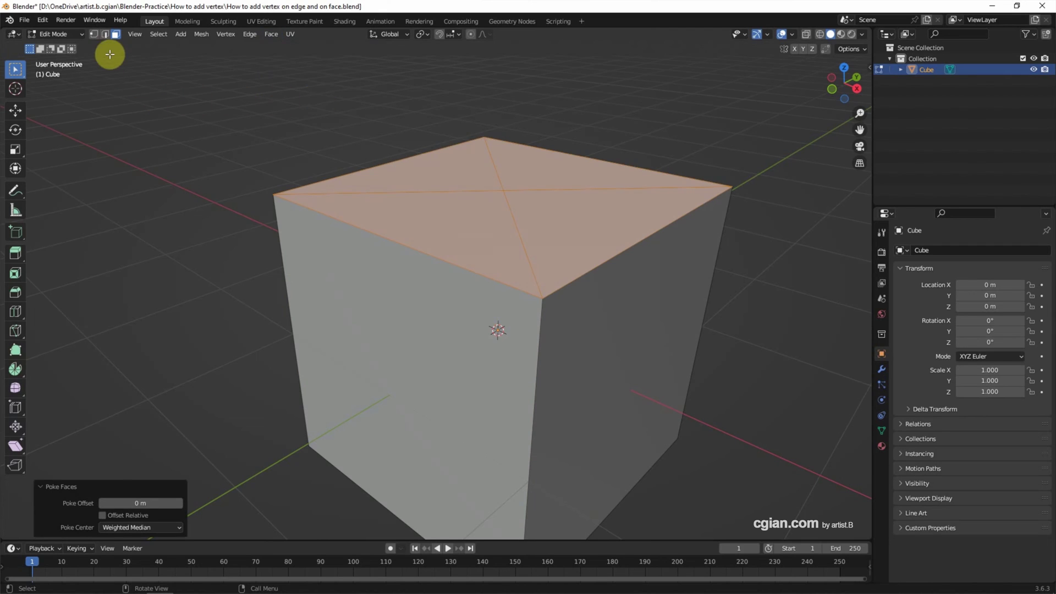
left_click(92, 36)
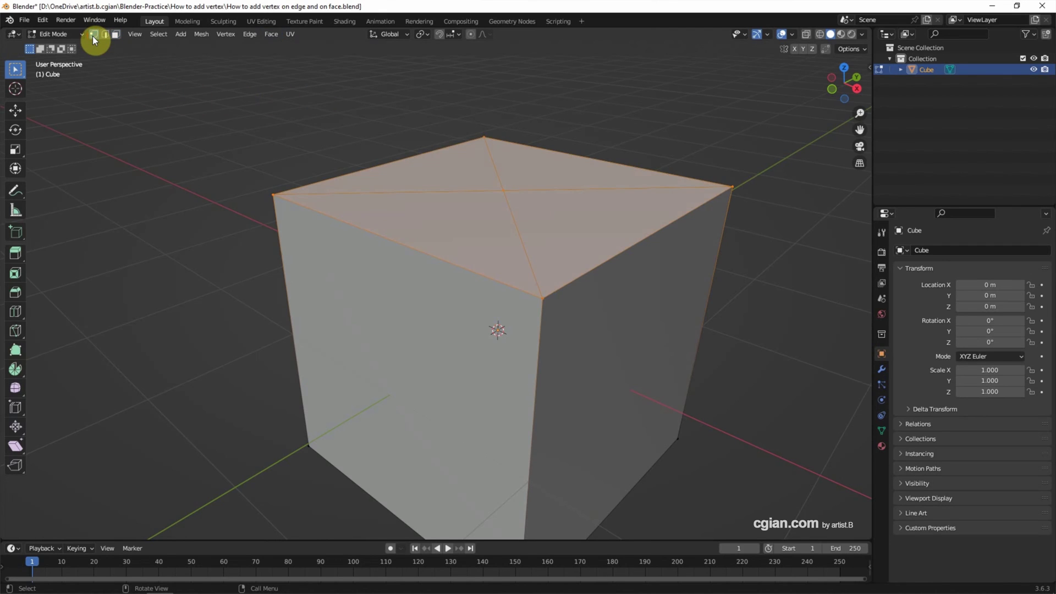
left_click(532, 206)
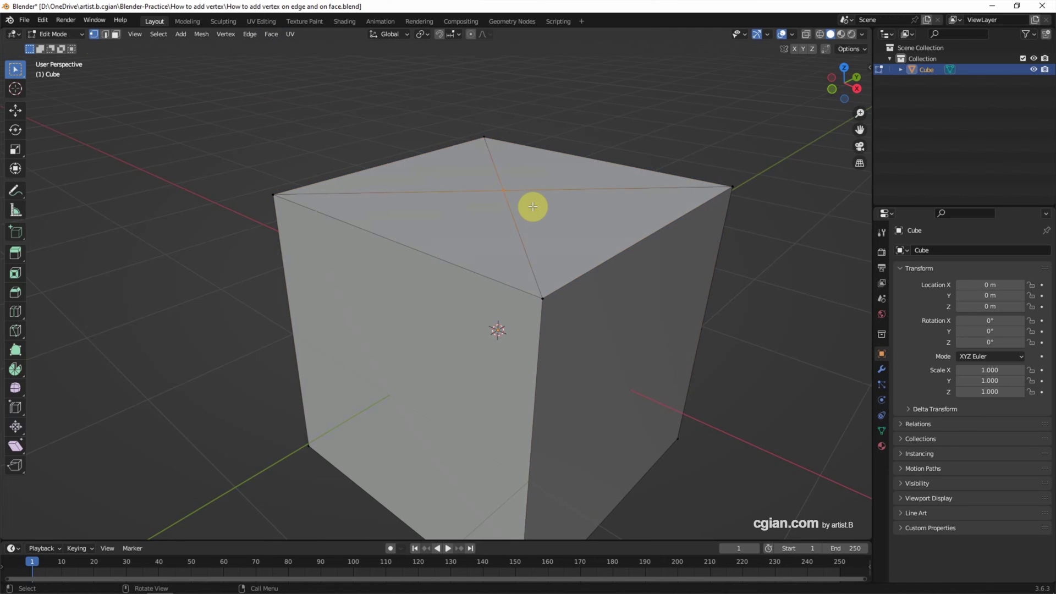
key("shift+v")
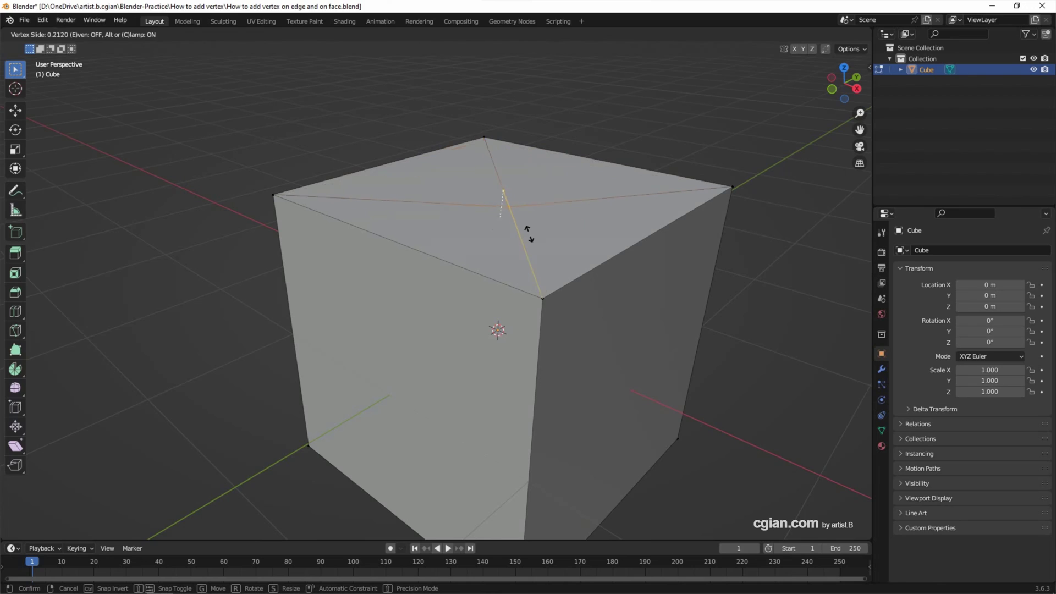
left_click(534, 238)
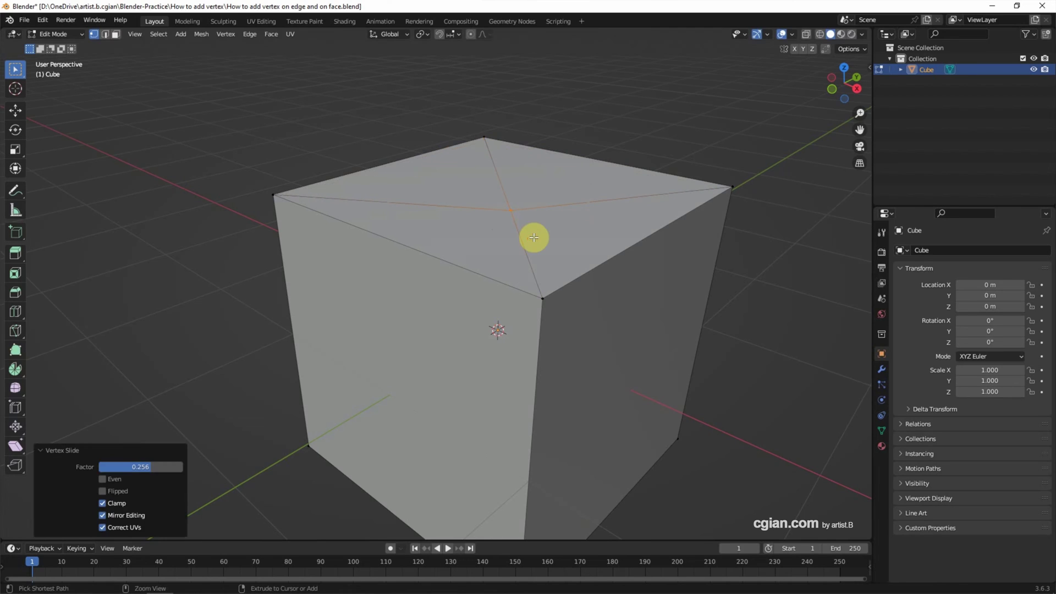
key("ctrl+z")
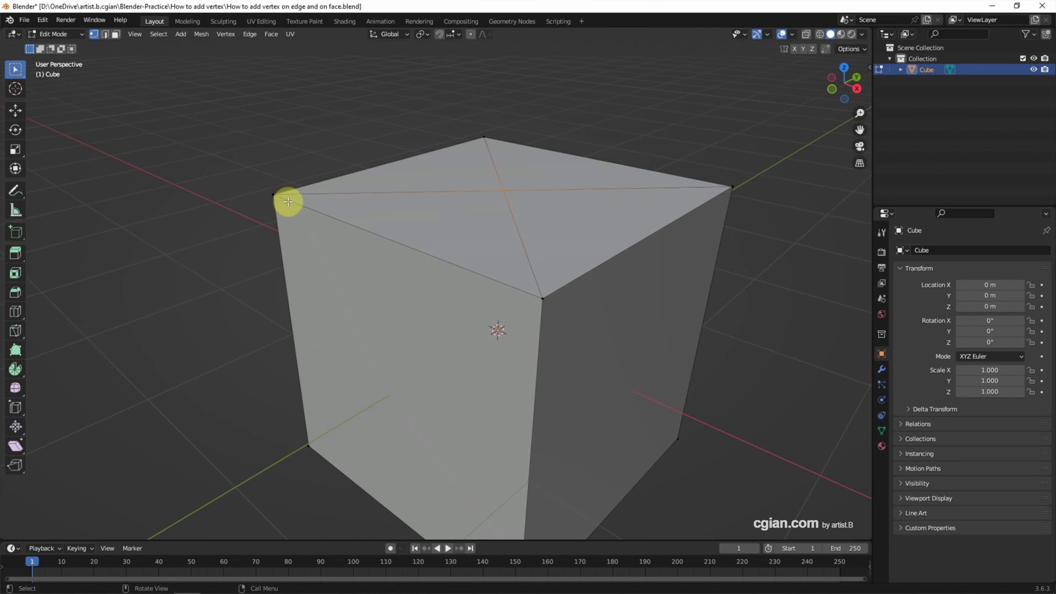
- Select the top face's left corner vertex and dismiss the vertex menu
left_click(274, 195)
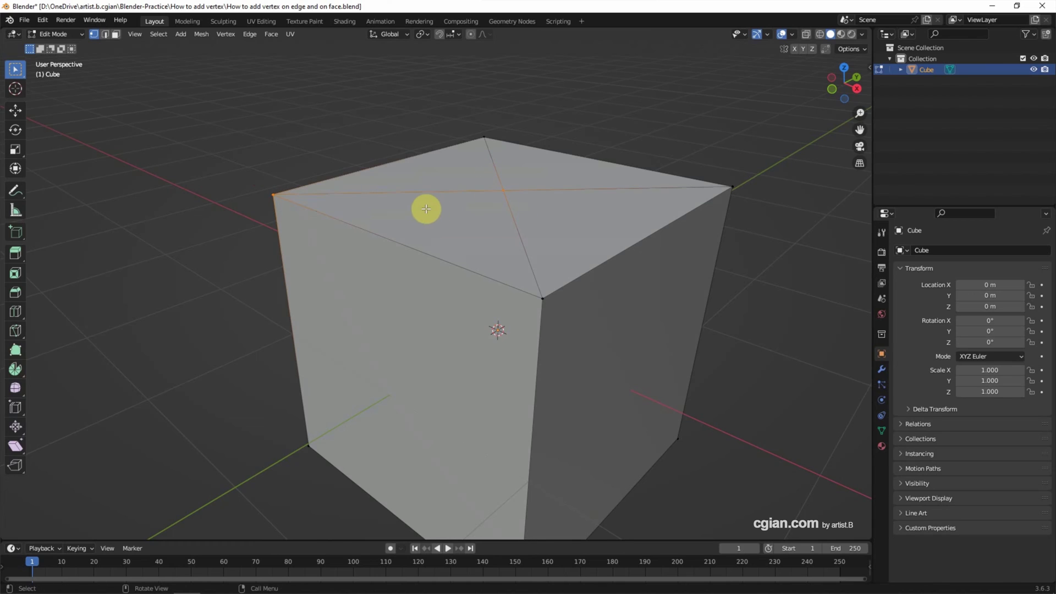
right_click(409, 205)
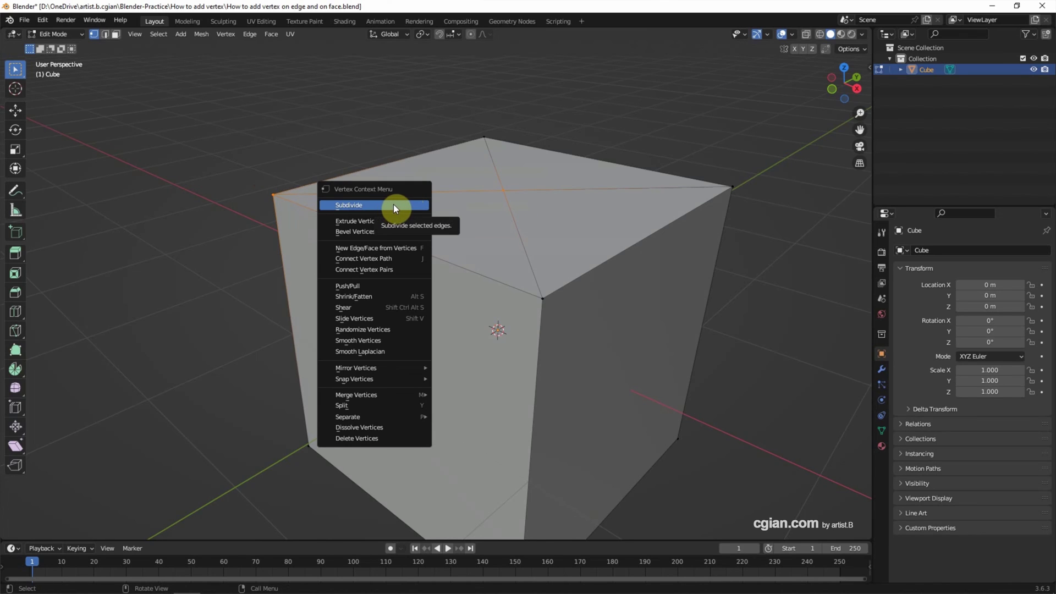
left_click(393, 204)
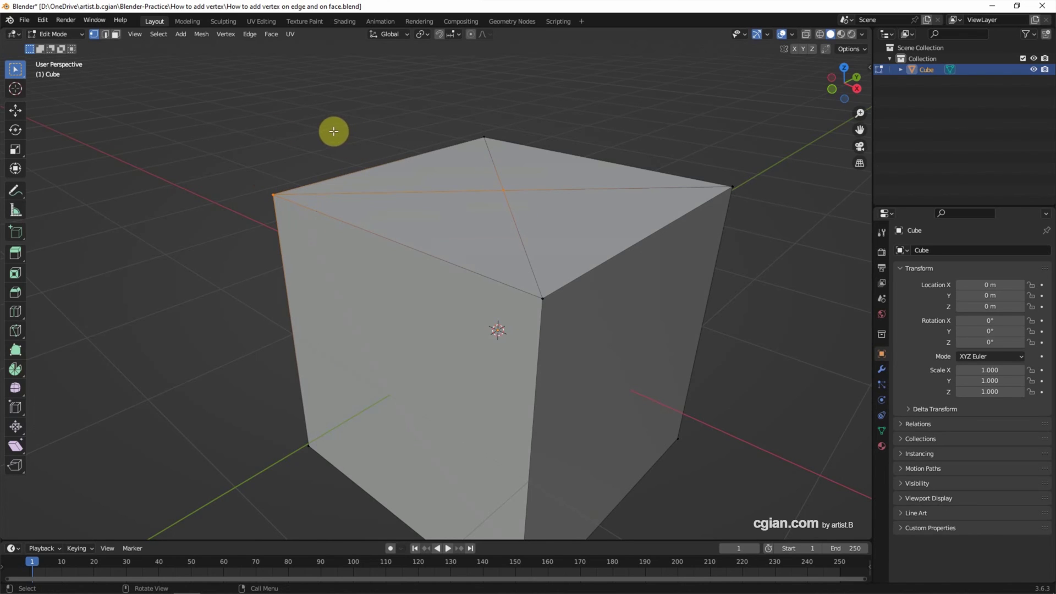
- Subdivide the left corner-to-centre edge in Edge select, then return to Vertex select
left_click(104, 34)
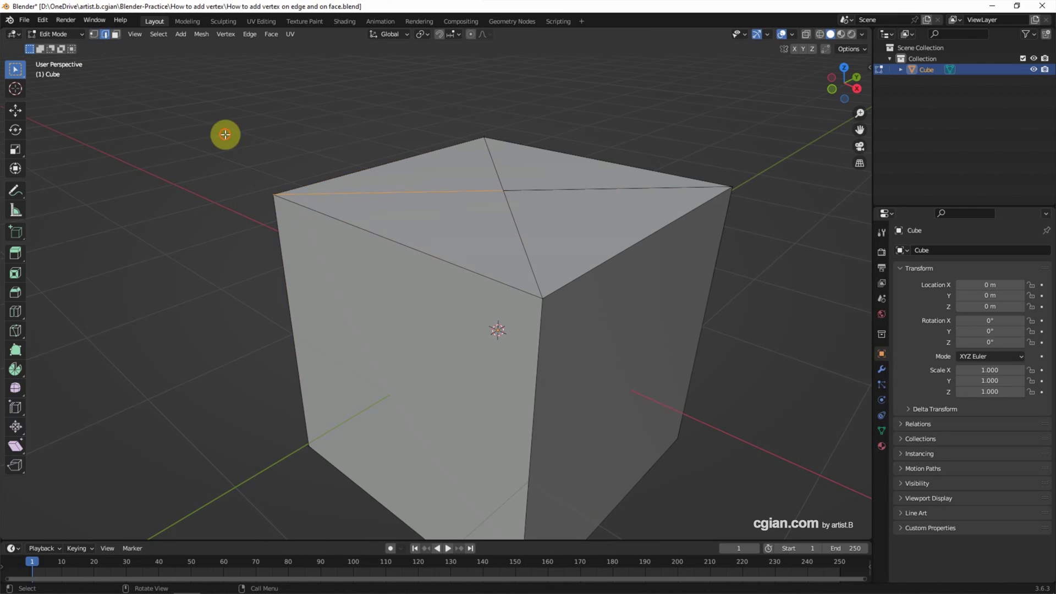
left_click(387, 192)
right_click(412, 214)
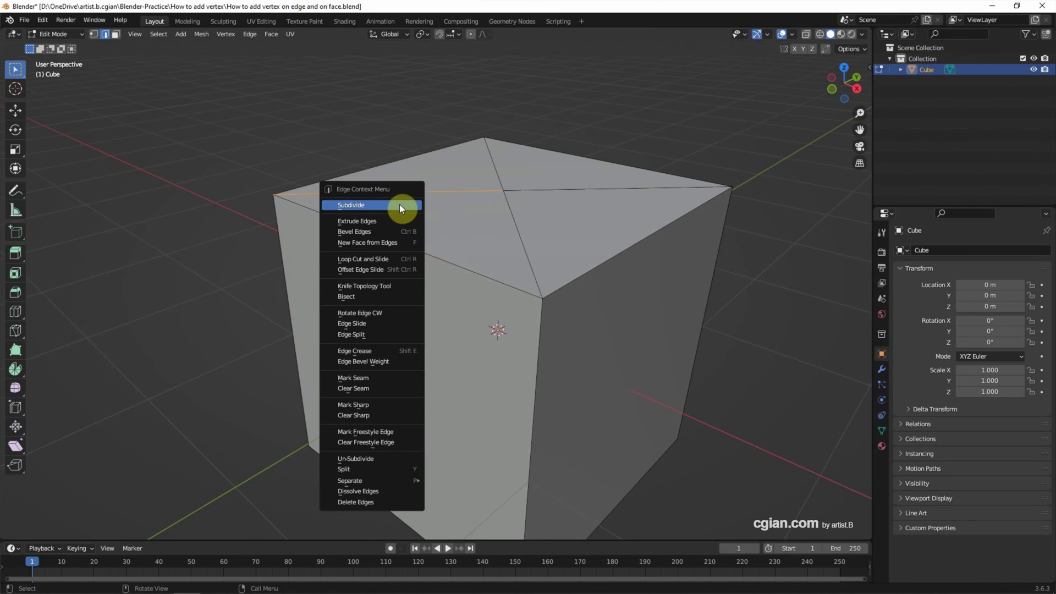
left_click(399, 205)
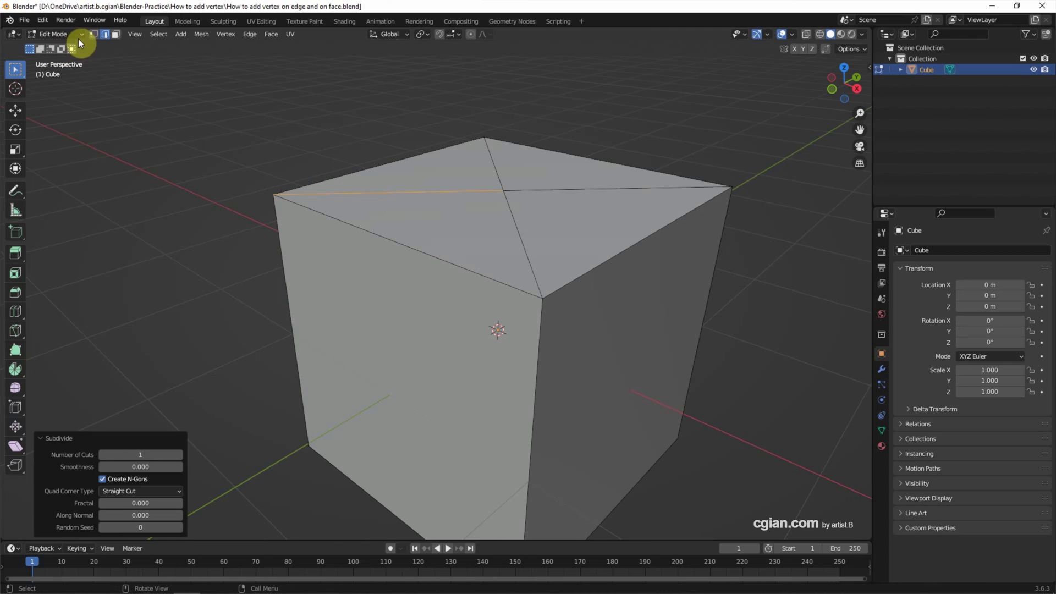
left_click(93, 34)
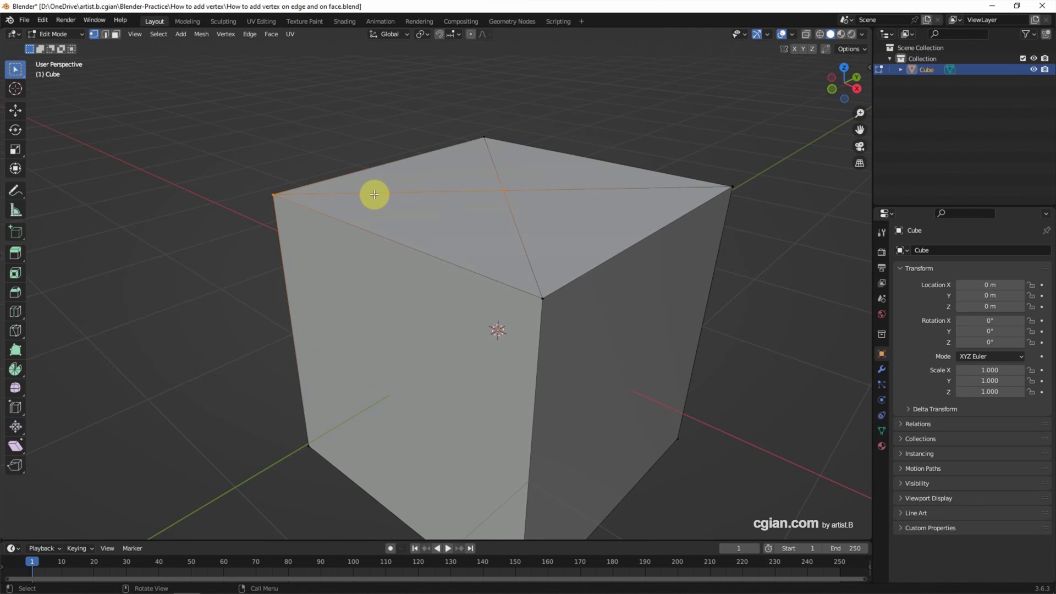
- Knife-cut a diamond through the four diagonal edges of the top face and confirm
left_click(16, 332)
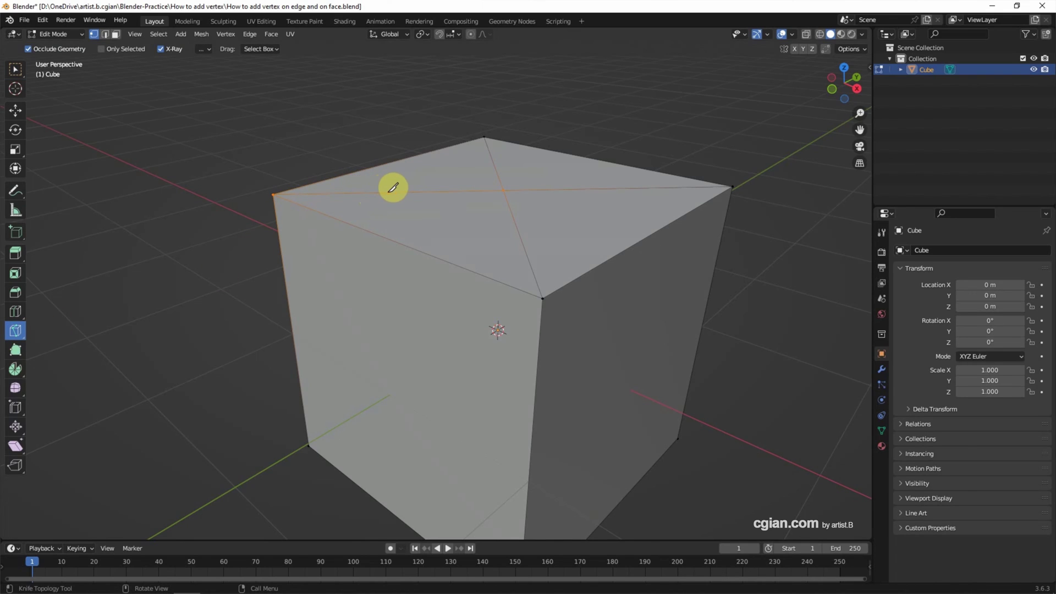
left_click(389, 192)
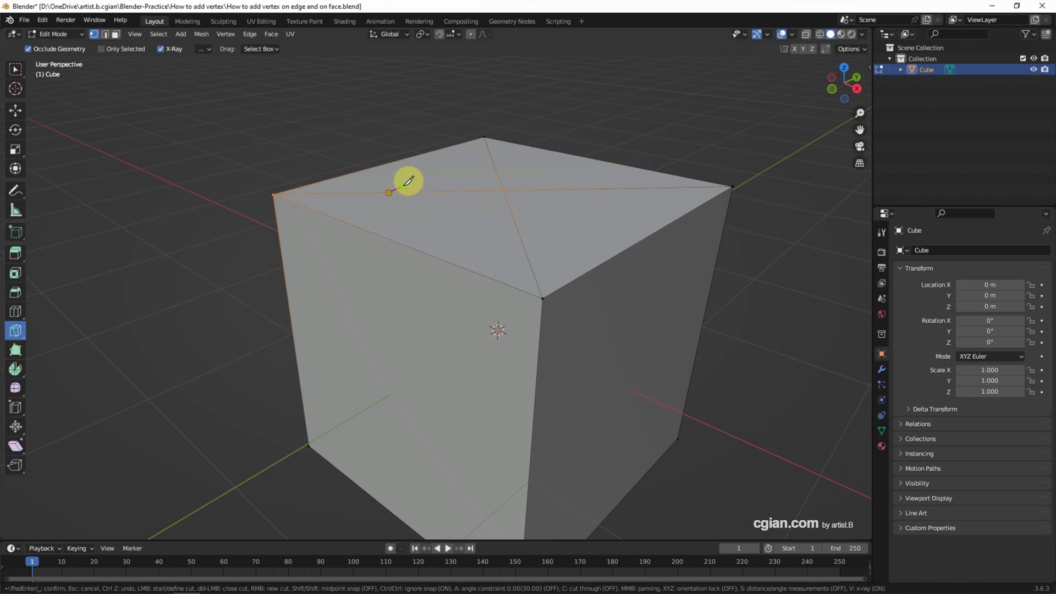
left_click(493, 159)
left_click(617, 190)
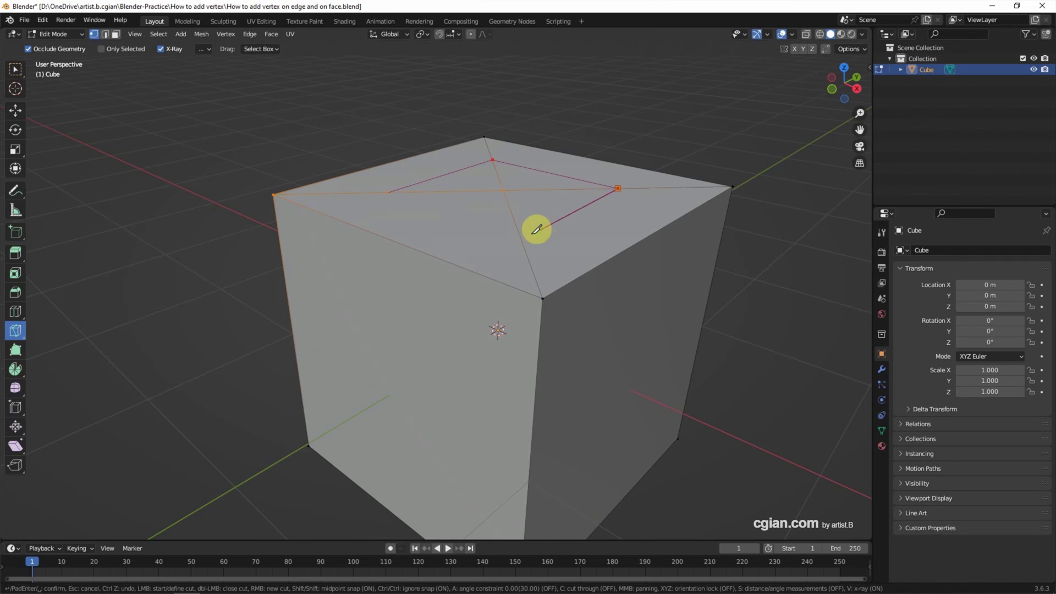
left_click(519, 235)
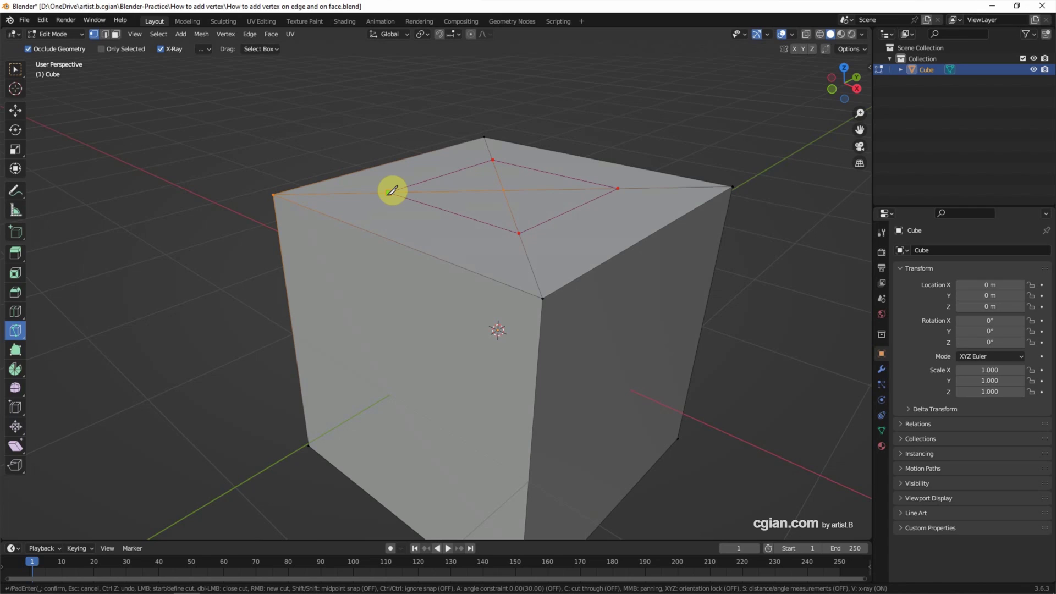
key("Return")
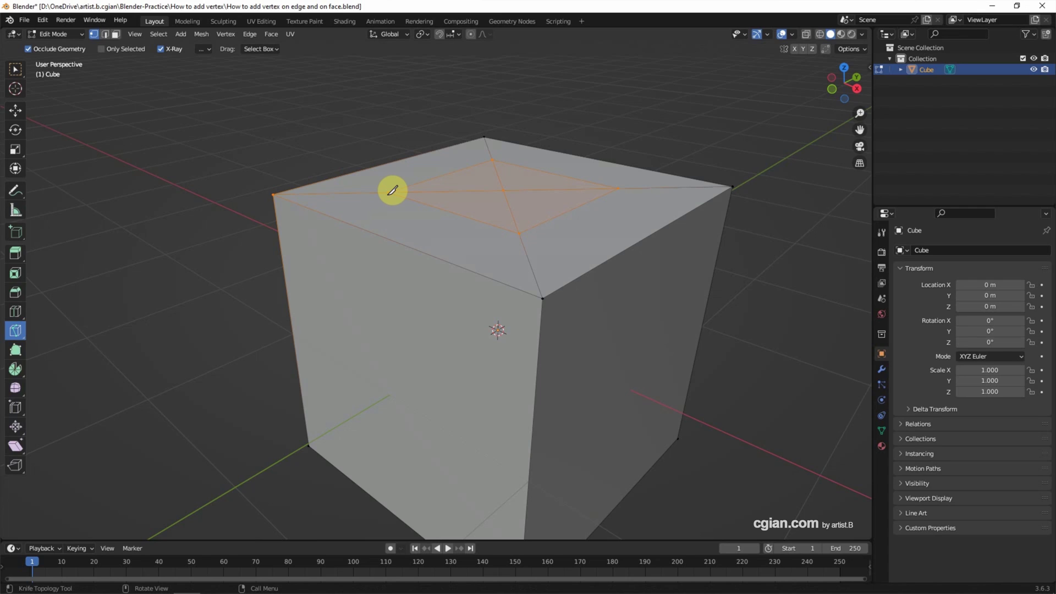